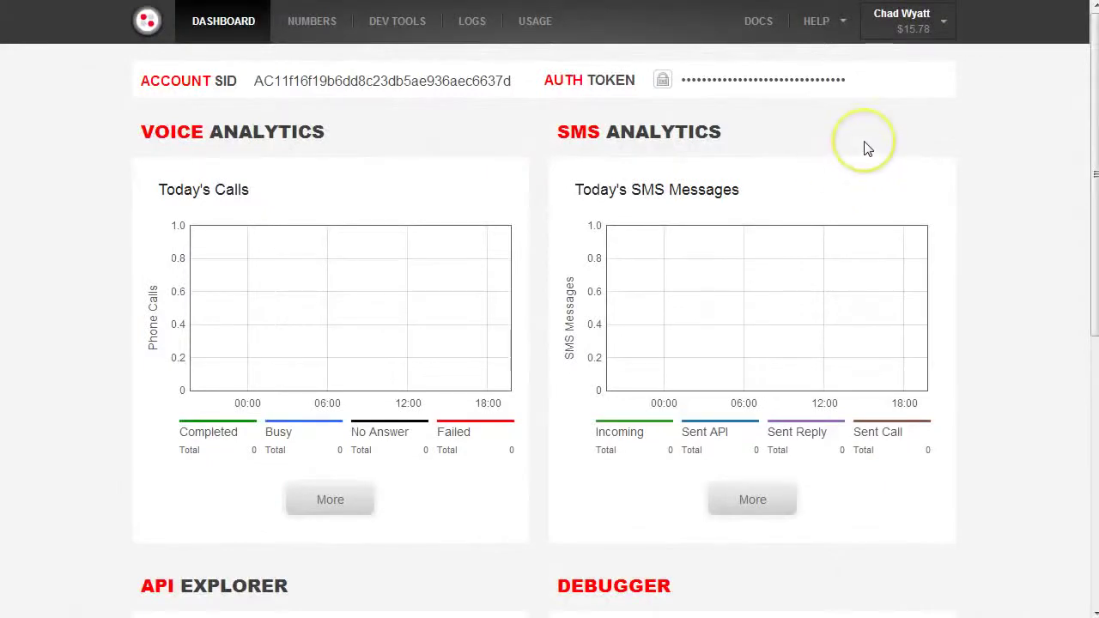
Exit full screen and open the first (Restaurant) subaccount's dashboard from the Subaccounts list.
{"action": "left_click", "coordinate": [860, 152]}
{"action": "key", "text": "F11"}
{"action": "key", "text": "F11"}
{"action": "left_click", "coordinate": [923, 34]}
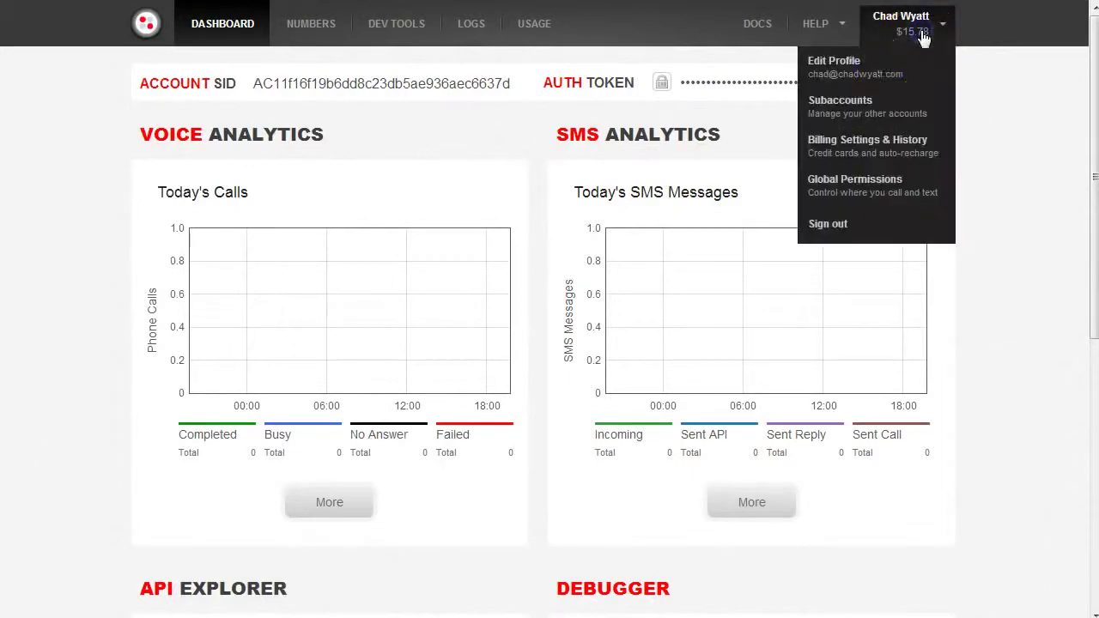
{"action": "left_click", "coordinate": [837, 112]}
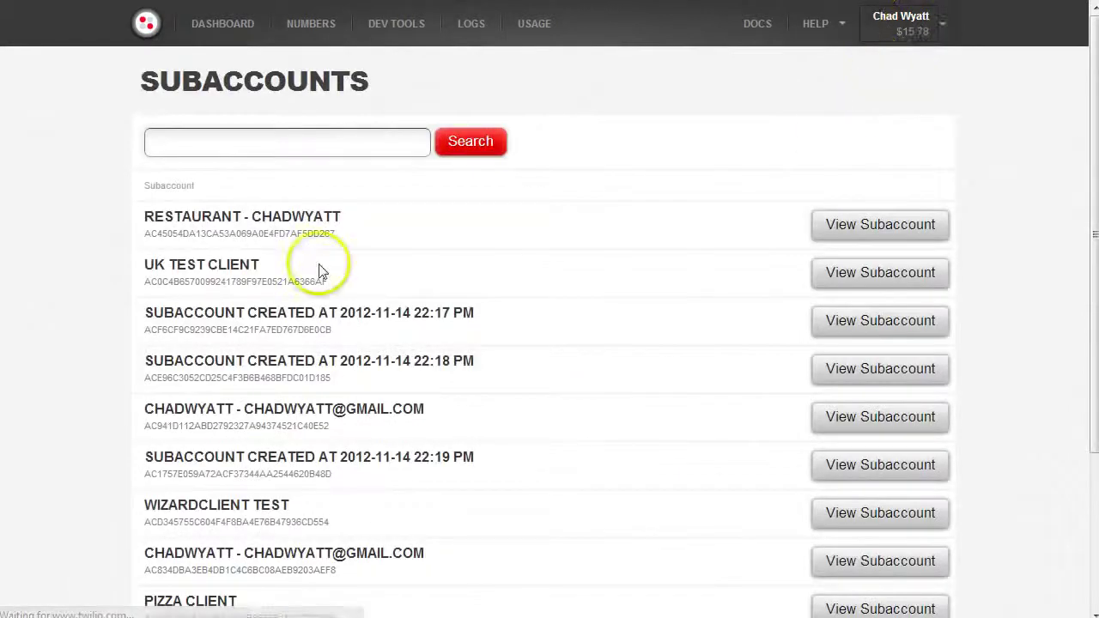
{"action": "scroll", "coordinate": [777, 158], "scroll_direction": "down", "scroll_amount": 1}
{"action": "left_click", "coordinate": [848, 142]}
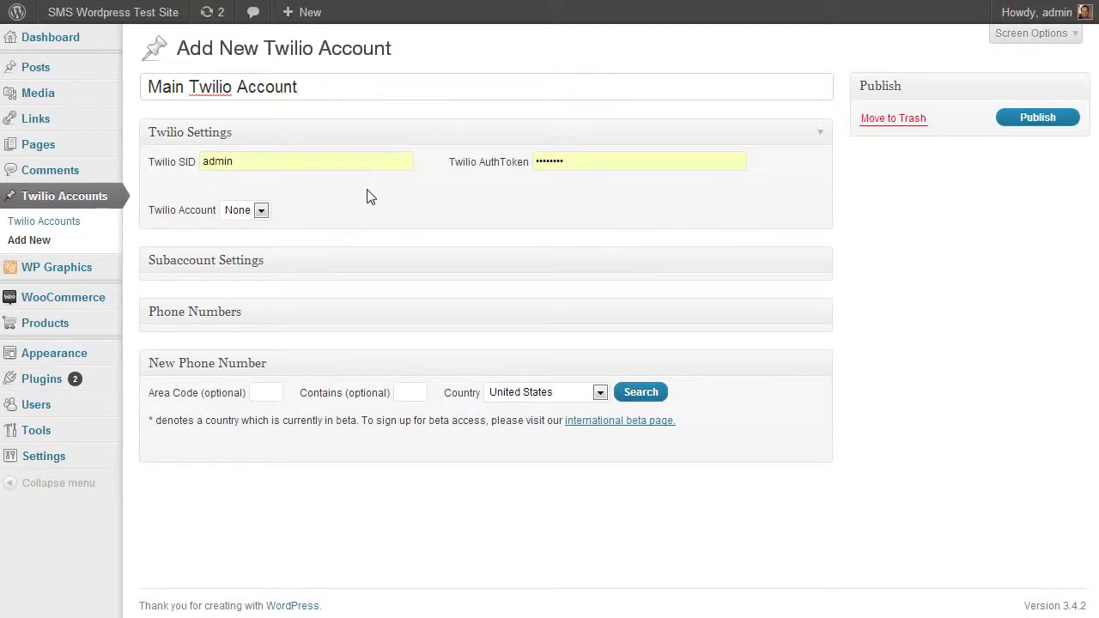
Replace the autofilled SID with the Account SID copied from Twilio.
{"action": "left_click_drag", "start_coordinate": [240, 163], "coordinate": [146, 168]}
{"action": "key", "text": "BackSpace"}
{"action": "key", "text": "ctrl+v"}
{"action": "left_click", "coordinate": [135, 367]}
Paste the Twilio Auth Token into the account entry and publish it.
{"action": "key", "text": "alt+Tab"}
{"action": "left_click", "coordinate": [791, 110]}
{"action": "key", "text": "alt+Tab"}
{"action": "left_click", "coordinate": [553, 161]}
{"action": "key", "text": "ctrl+v"}
{"action": "left_click", "coordinate": [1043, 115]}
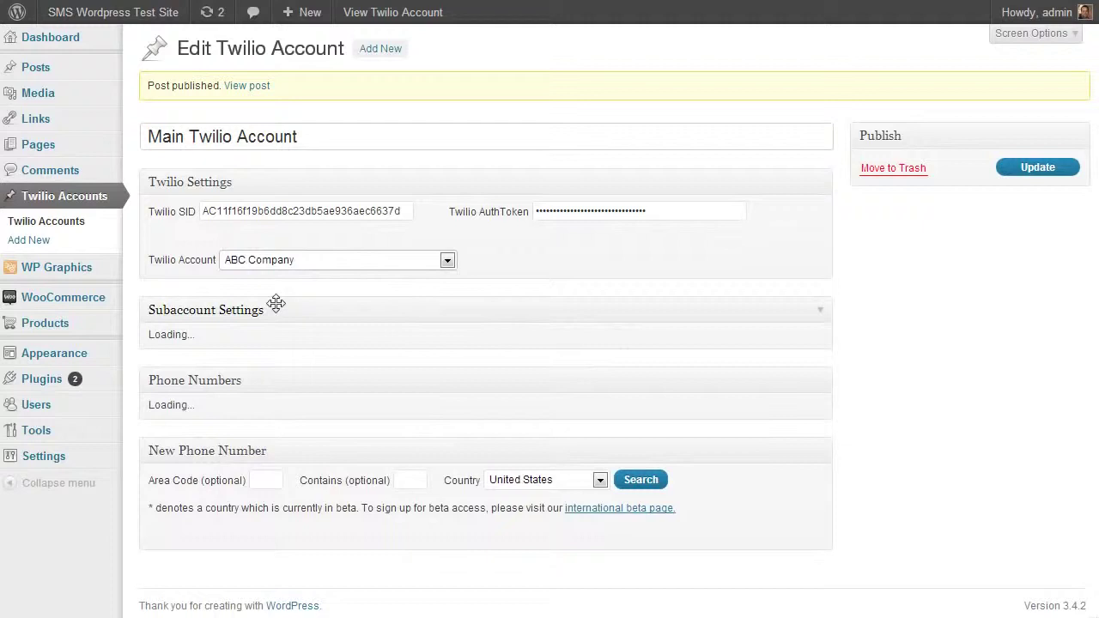
Append 'F' to the ABC Company subaccount name and apply the rename to ABCF Company.
{"action": "left_click", "coordinate": [237, 340]}
{"action": "left_click", "coordinate": [397, 340]}
Begin deleting the ABCF Company subaccount, then cancel the deletion.
{"action": "left_click", "coordinate": [556, 340]}
{"action": "left_click", "coordinate": [555, 340]}
{"action": "left_click", "coordinate": [648, 335]}
Suspend the ABCF Company subaccount, then activate it again.
{"action": "left_click", "coordinate": [615, 340]}
{"action": "left_click", "coordinate": [574, 327]}
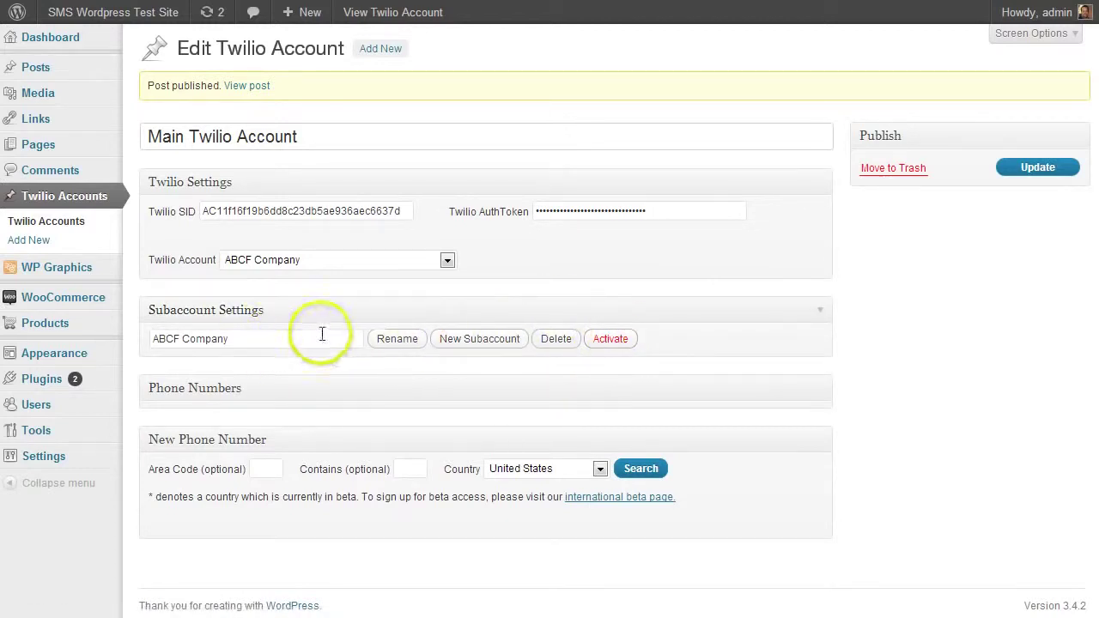
{"action": "left_click", "coordinate": [611, 344]}
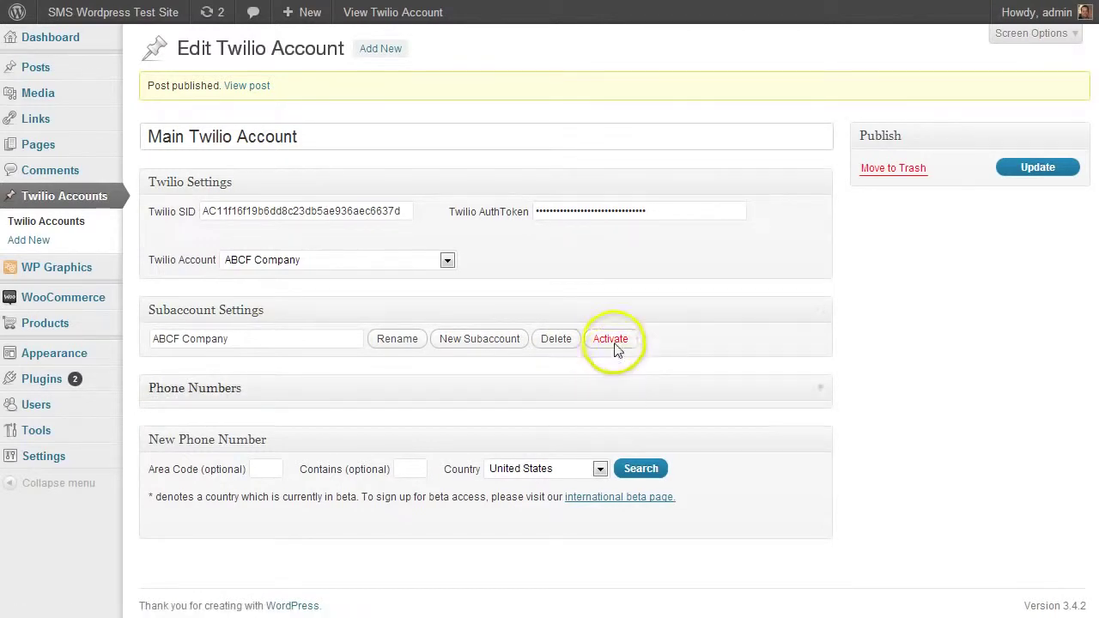
{"action": "left_click", "coordinate": [610, 343]}
Switch the Twilio Account dropdown to the McCabe's subaccount.
{"action": "left_click", "coordinate": [447, 261]}
{"action": "left_click", "coordinate": [264, 420]}
{"action": "scroll", "coordinate": [282, 397], "scroll_direction": "down", "scroll_amount": 2}
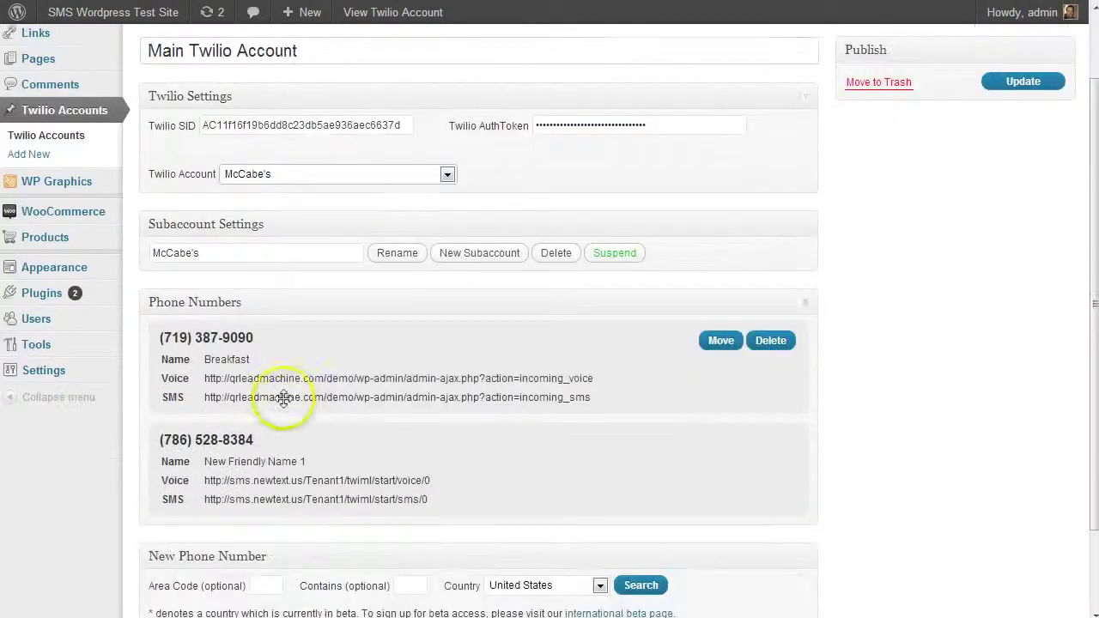
{"action": "left_click", "coordinate": [257, 360]}
{"action": "left_click", "coordinate": [265, 364]}
{"action": "left_click", "coordinate": [660, 362]}
{"action": "left_click", "coordinate": [288, 381]}
{"action": "left_click", "coordinate": [661, 381]}
{"action": "scroll", "coordinate": [690, 385], "scroll_direction": "down", "scroll_amount": 1}
{"action": "scroll", "coordinate": [306, 307], "scroll_direction": "up", "scroll_amount": 1}
{"action": "left_click", "coordinate": [722, 342]}
{"action": "scroll", "coordinate": [633, 322], "scroll_direction": "up", "scroll_amount": 2}
{"action": "left_click", "coordinate": [392, 125]}
{"action": "scroll", "coordinate": [392, 184], "scroll_direction": "down", "scroll_amount": 4}
{"action": "left_click", "coordinate": [616, 500]}
{"action": "scroll", "coordinate": [490, 343], "scroll_direction": "up", "scroll_amount": 4}
{"action": "scroll", "coordinate": [319, 425], "scroll_direction": "down", "scroll_amount": 2}
{"action": "left_click", "coordinate": [317, 176]}
{"action": "left_click", "coordinate": [292, 217]}
{"action": "scroll", "coordinate": [257, 361], "scroll_direction": "down", "scroll_amount": 2}
{"action": "scroll", "coordinate": [600, 369], "scroll_direction": "up", "scroll_amount": 2}
{"action": "left_click", "coordinate": [725, 427]}
{"action": "left_click", "coordinate": [429, 377]}
{"action": "scroll", "coordinate": [630, 361], "scroll_direction": "down", "scroll_amount": 2}
{"action": "left_click", "coordinate": [613, 559]}
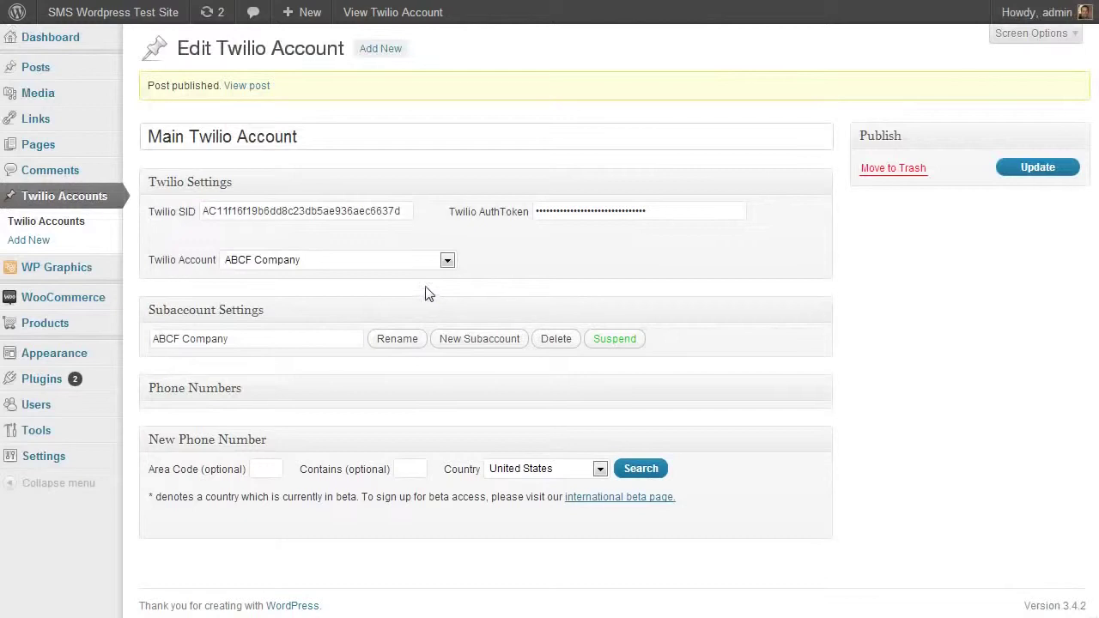
{"action": "left_click", "coordinate": [447, 260]}
Search area code 719 for US numbers, browse the Colorado results, then clear the area code.
{"action": "left_click", "coordinate": [270, 471]}
{"action": "left_click", "coordinate": [652, 471]}
{"action": "scroll", "coordinate": [716, 434], "scroll_direction": "down", "scroll_amount": 1}
{"action": "scroll", "coordinate": [621, 400], "scroll_direction": "down", "scroll_amount": 2}
{"action": "scroll", "coordinate": [450, 271], "scroll_direction": "down", "scroll_amount": 1}
{"action": "scroll", "coordinate": [450, 380], "scroll_direction": "up", "scroll_amount": 1}
{"action": "scroll", "coordinate": [431, 447], "scroll_direction": "up", "scroll_amount": 1}
{"action": "left_click", "coordinate": [222, 294]}
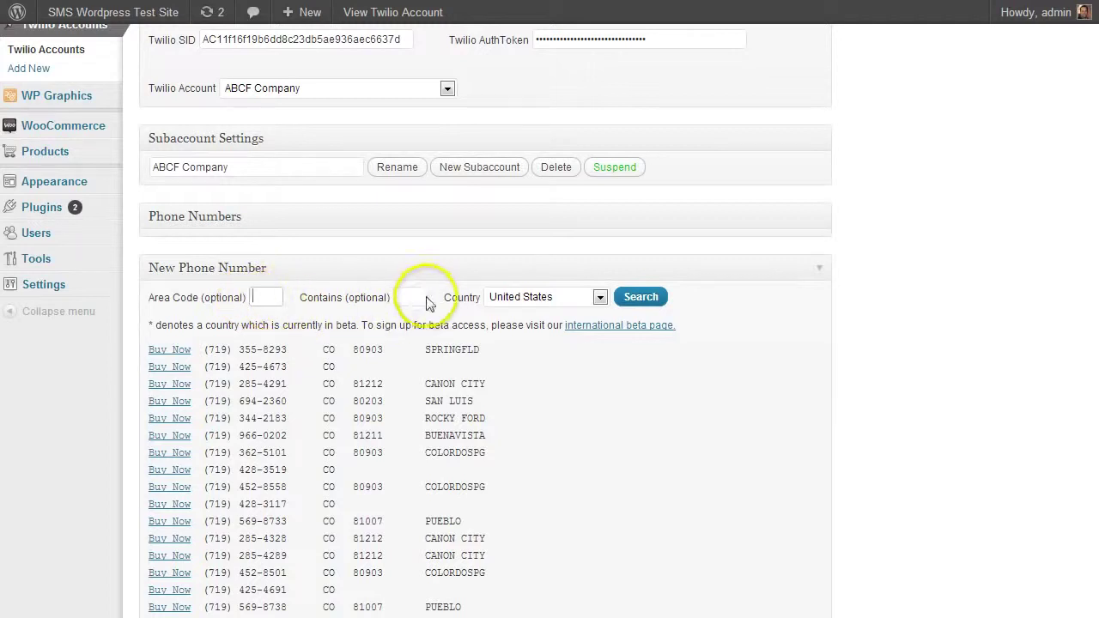